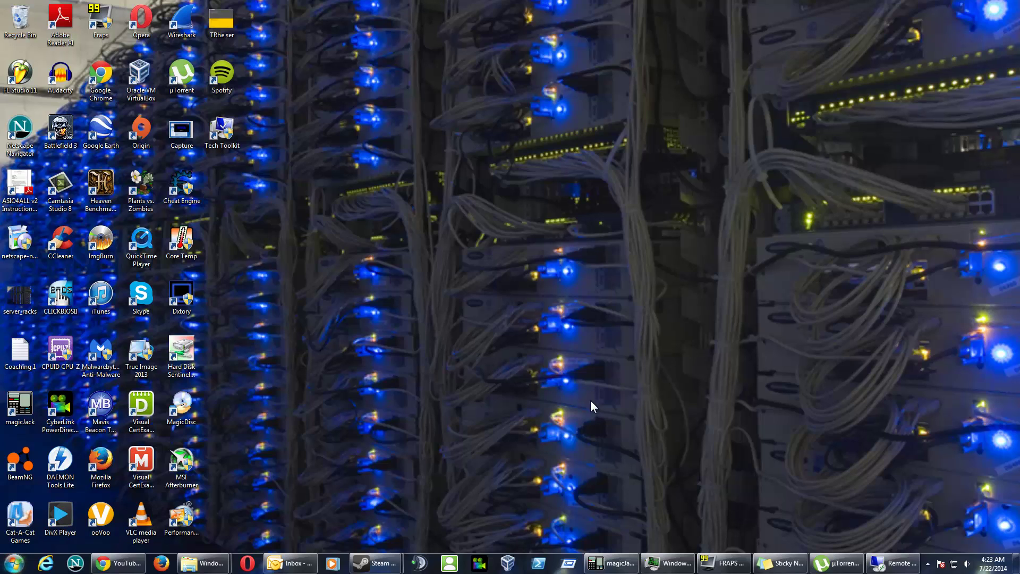
- Open the Computer window, start mapping a network drive with drive letter T:, and open the shared network folder browser
click(15, 562)
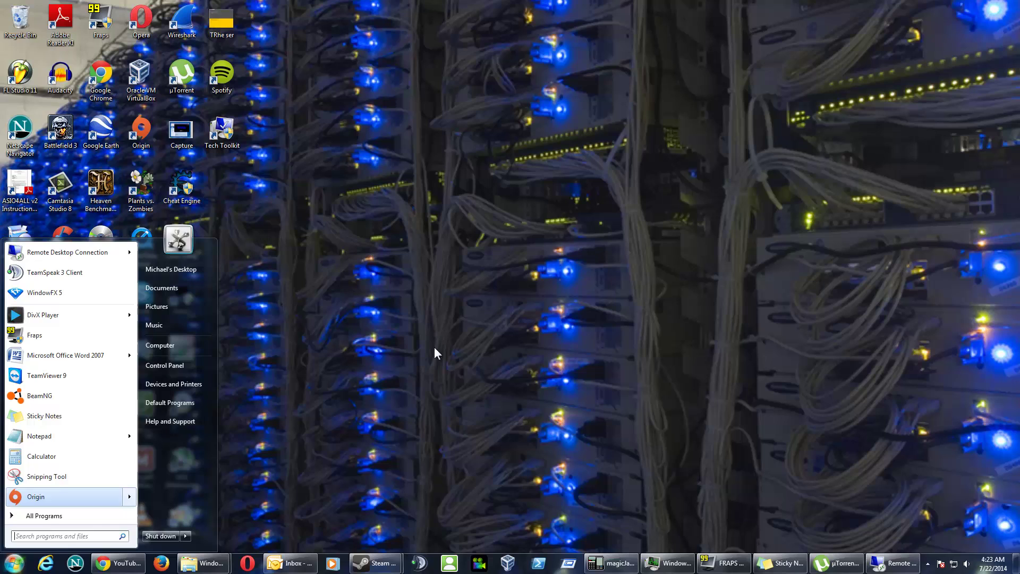
click(187, 348)
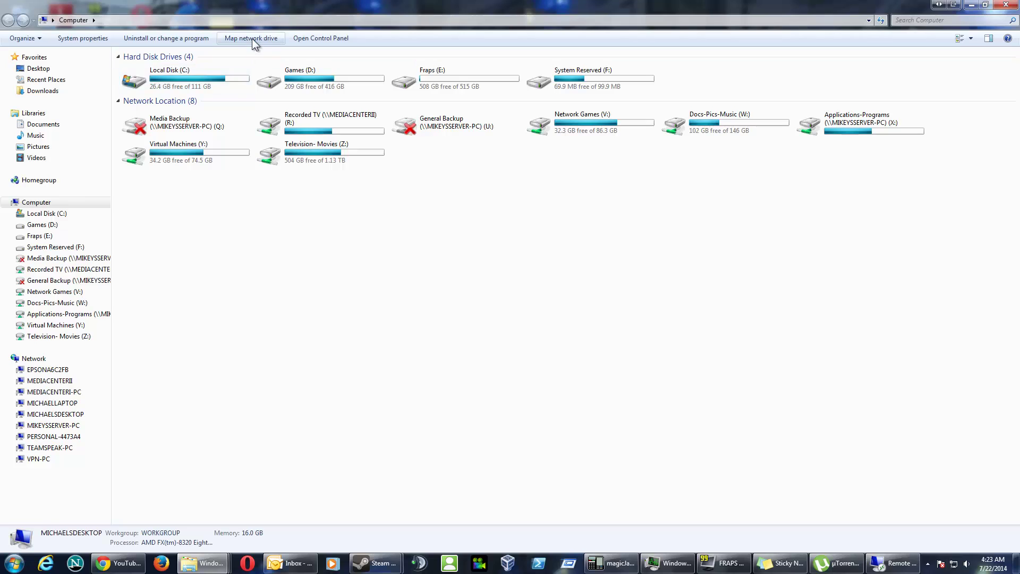
click(254, 43)
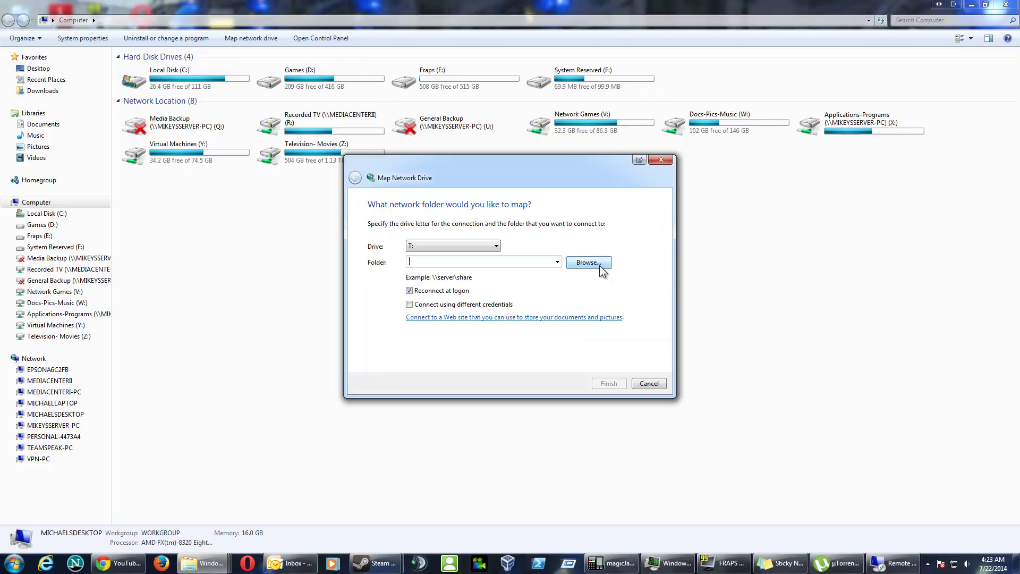
click(413, 261)
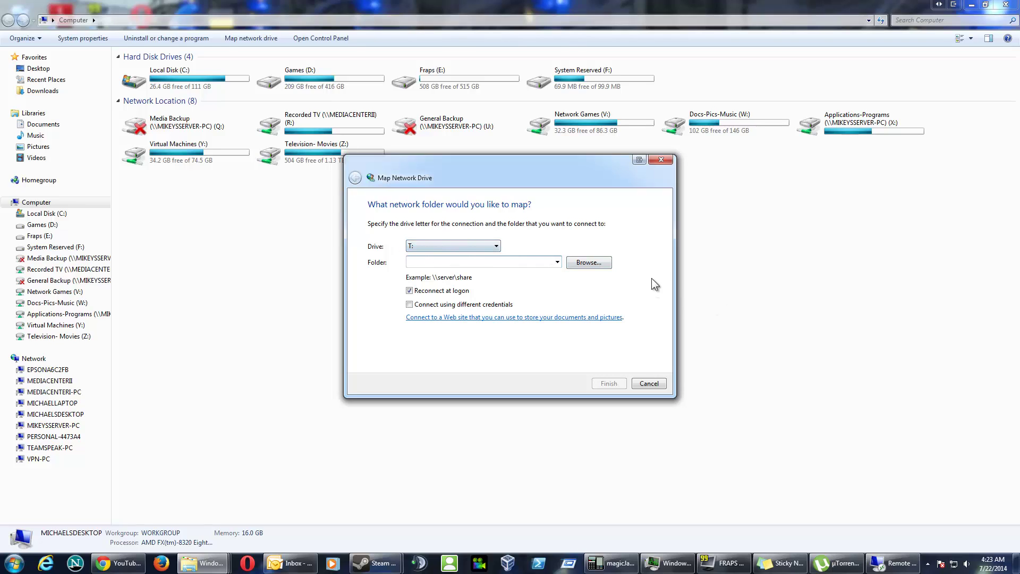
click(588, 262)
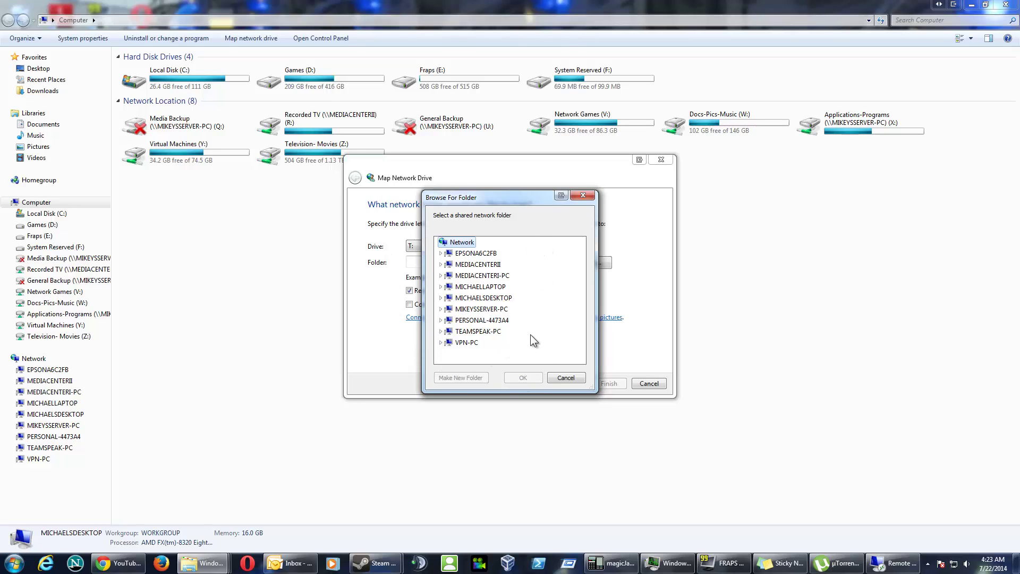
- Map the Users folder shared by MIKEYSSERVER-PC as network drive T: and close the folder window that opens
click(545, 275)
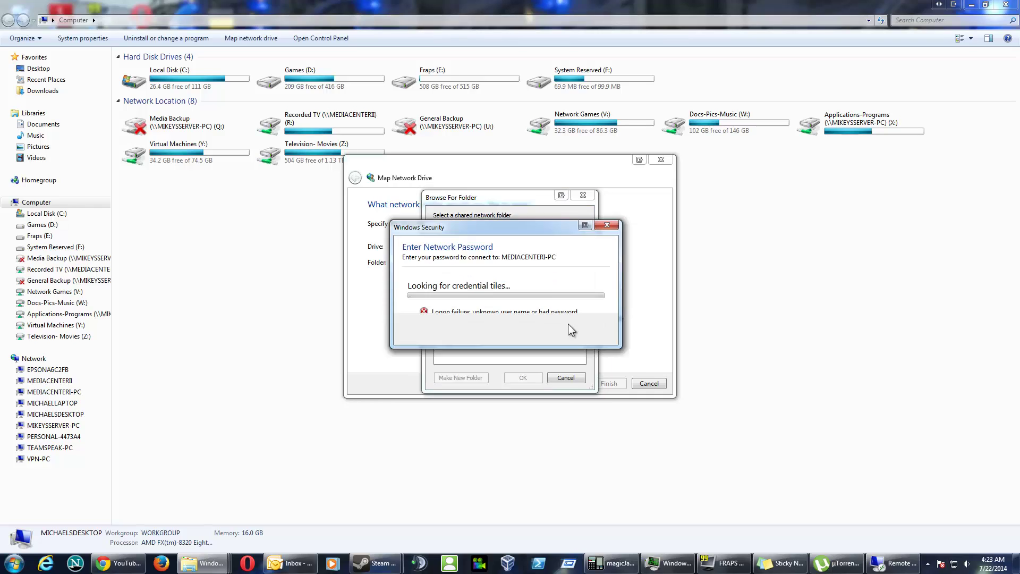
click(603, 363)
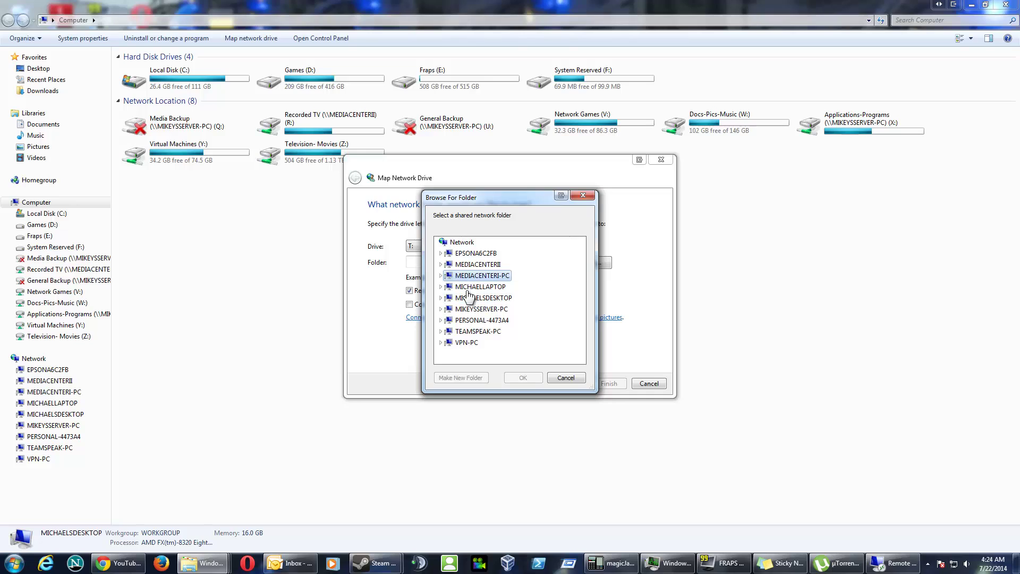
click(501, 313)
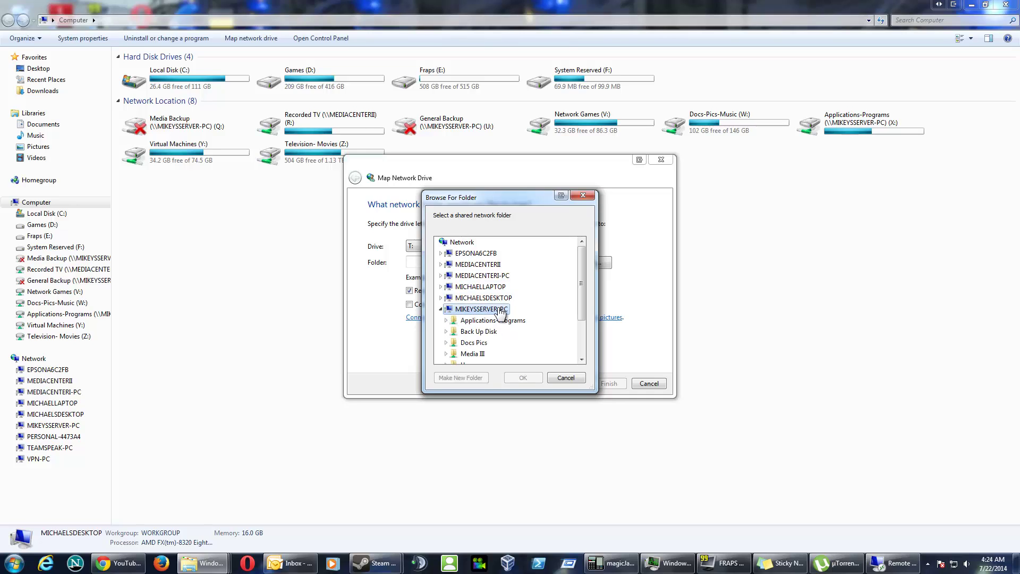
drag(586, 288, 575, 320)
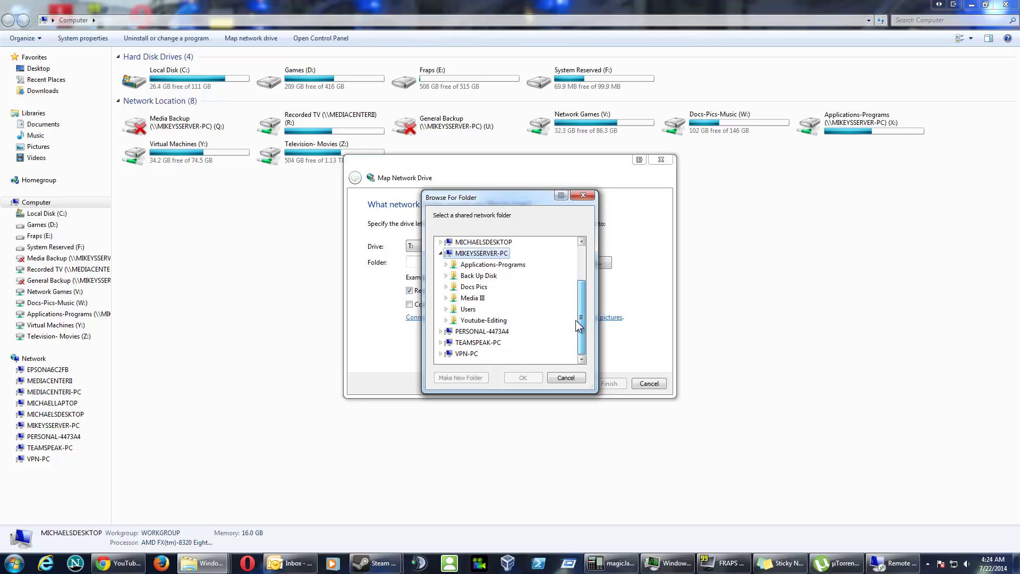
click(468, 309)
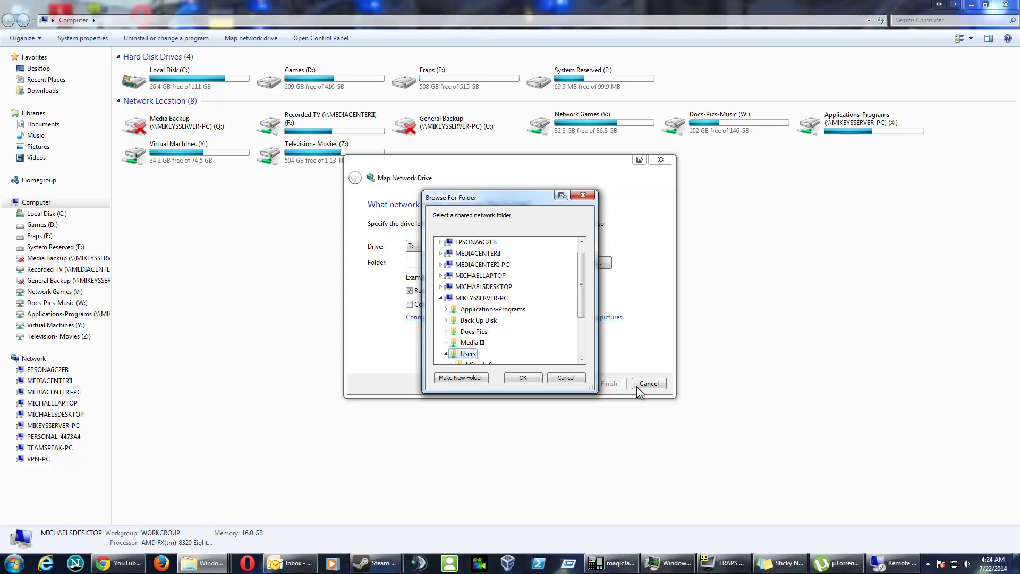
click(577, 298)
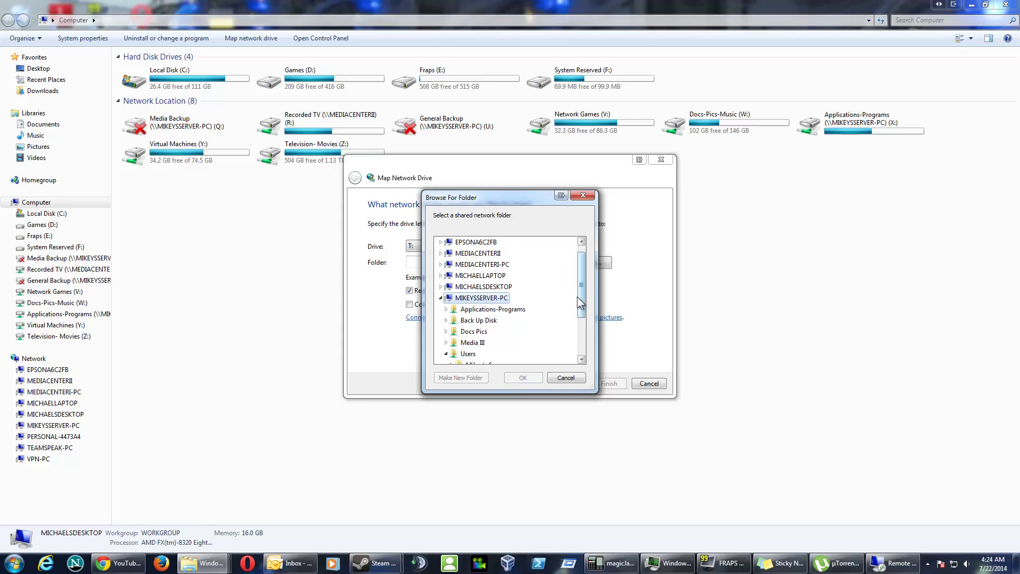
click(468, 354)
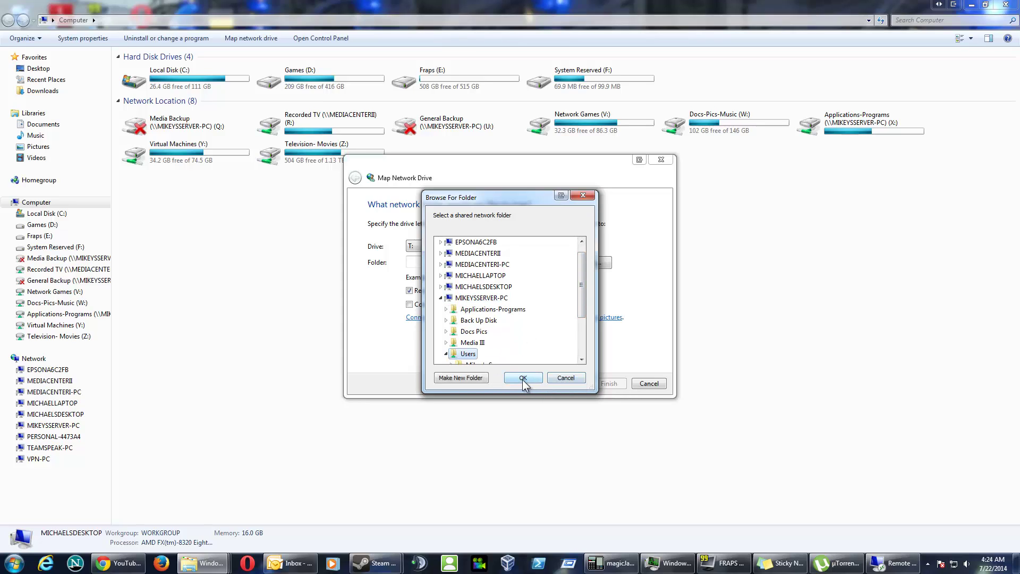
click(522, 378)
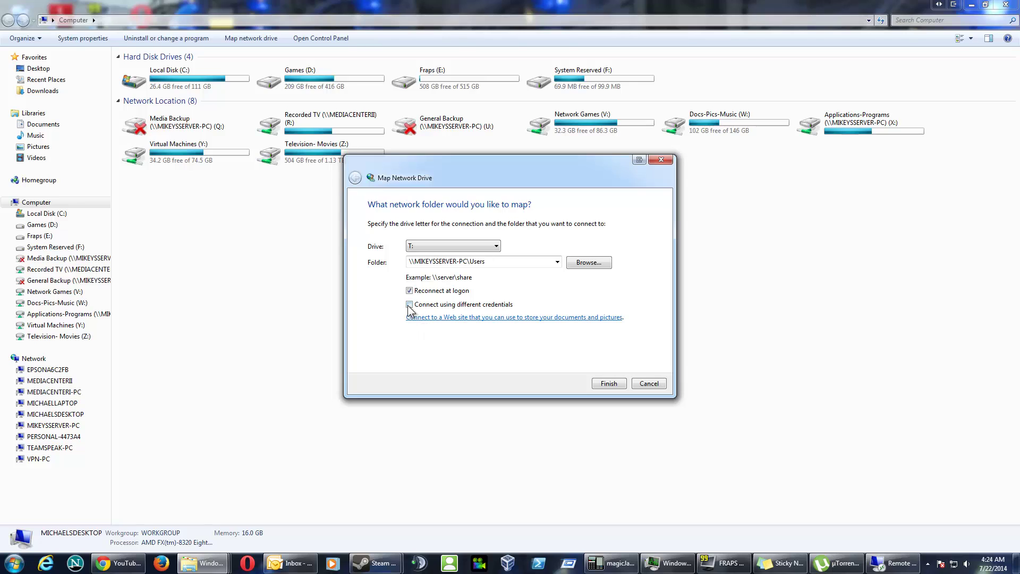
click(608, 384)
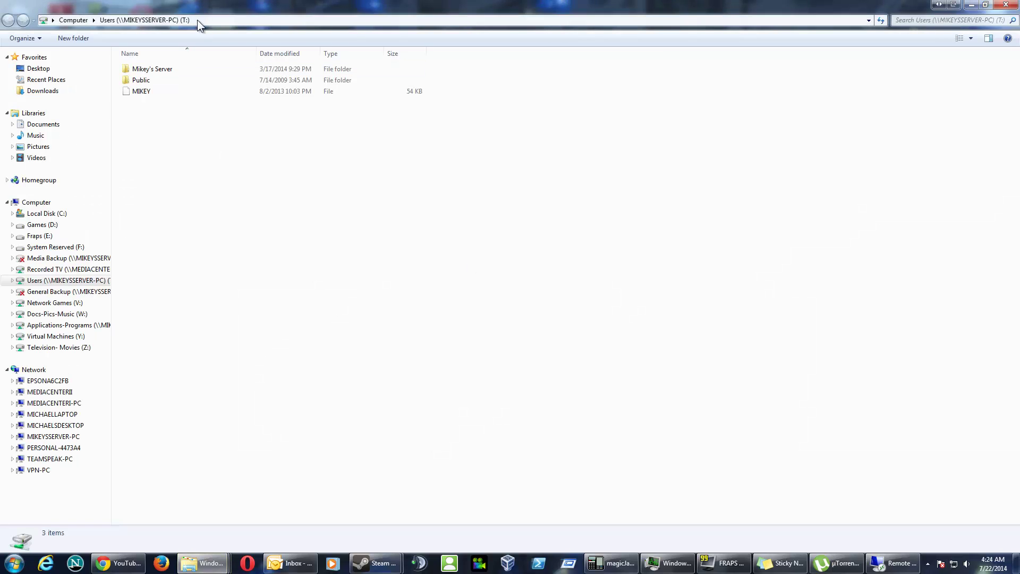
click(1006, 5)
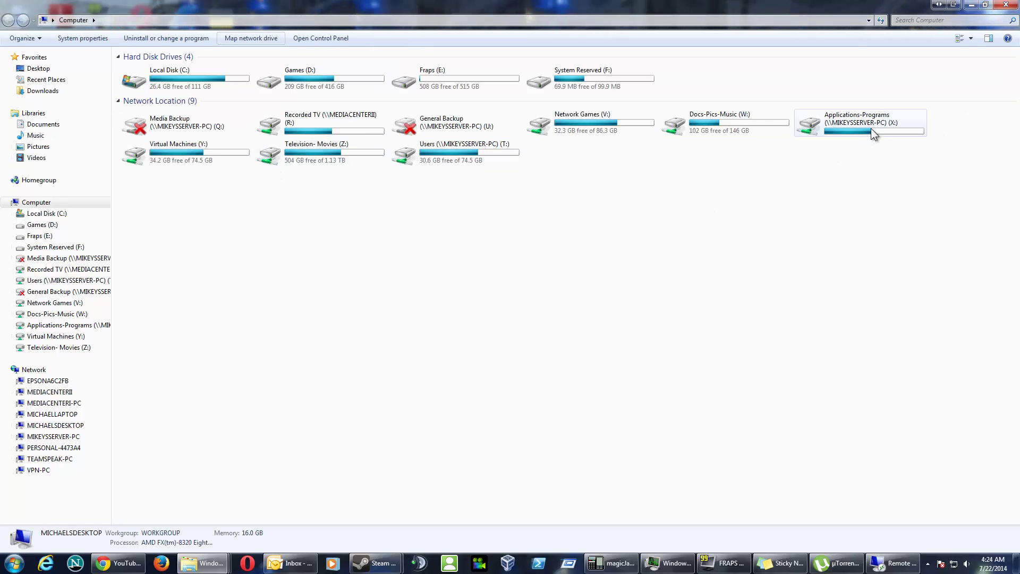
- Select the mapped network locations and the local hard disk drives as groups to compare them, and clear the selection
click(459, 165)
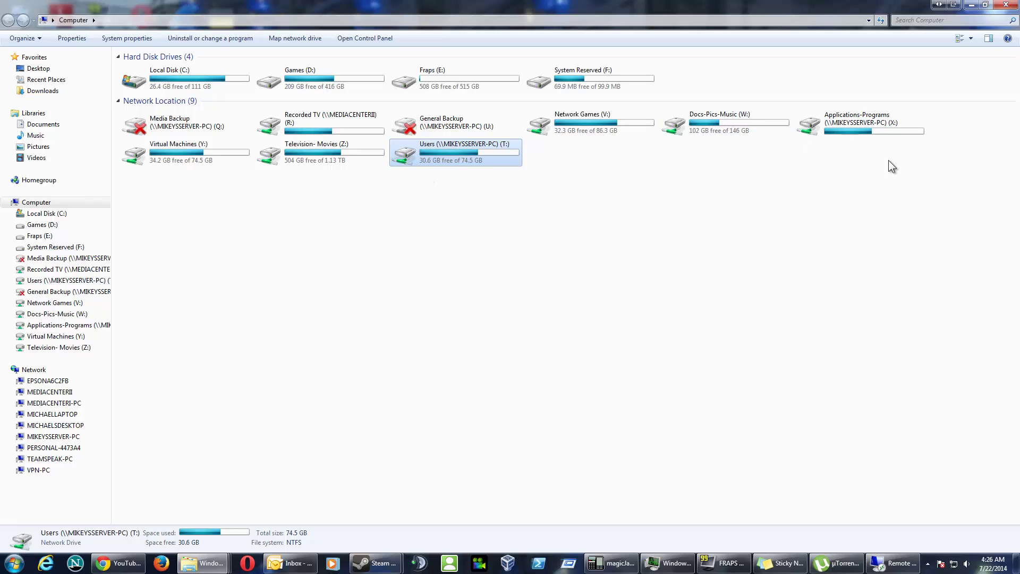
drag(861, 154, 127, 109)
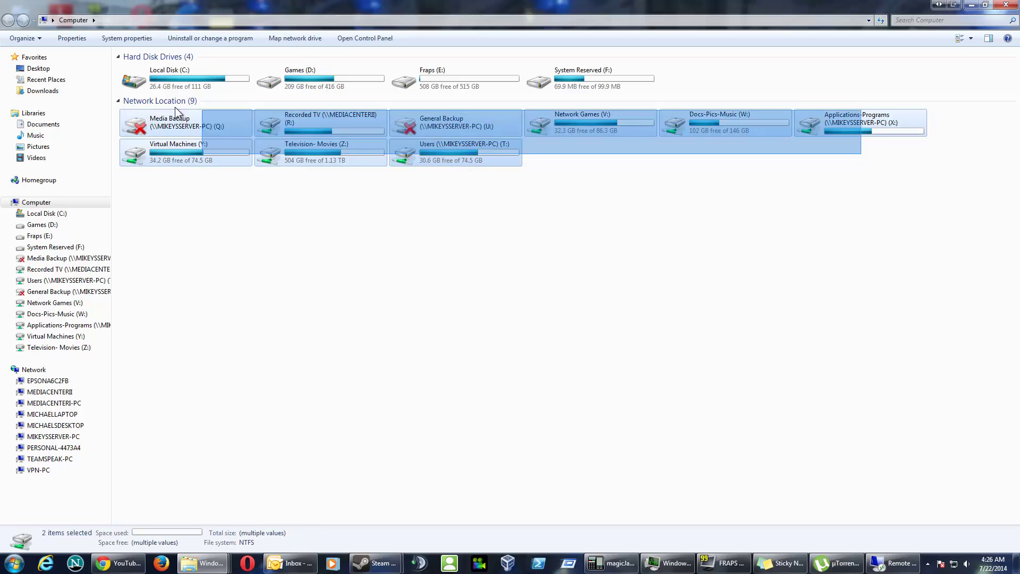
click(573, 216)
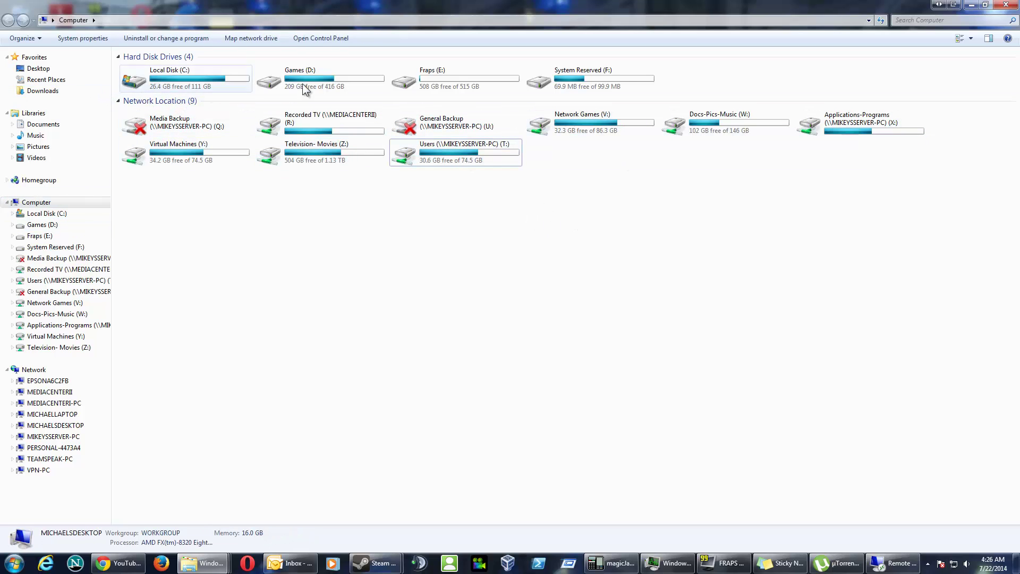
drag(841, 65, 139, 85)
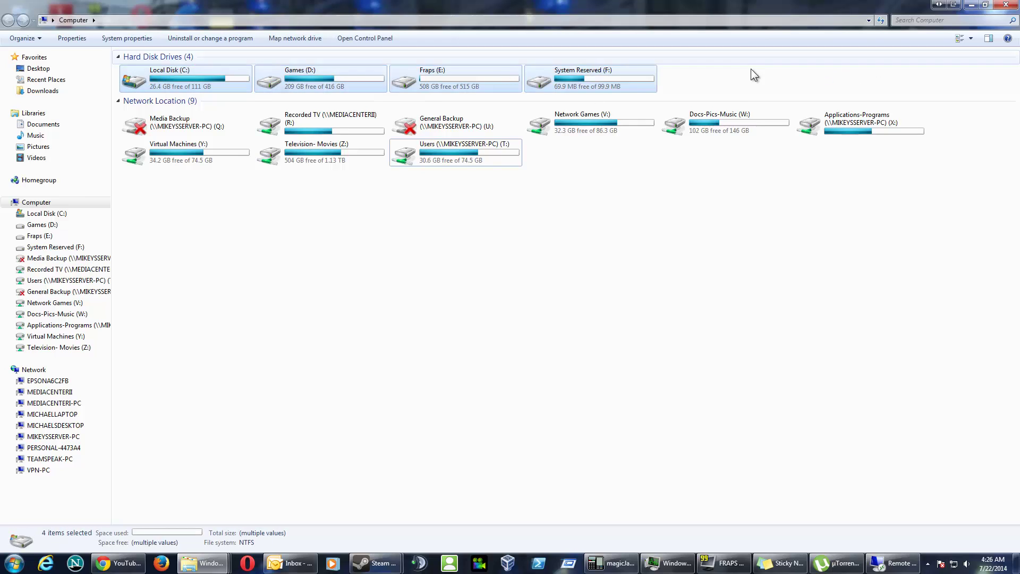
click(736, 85)
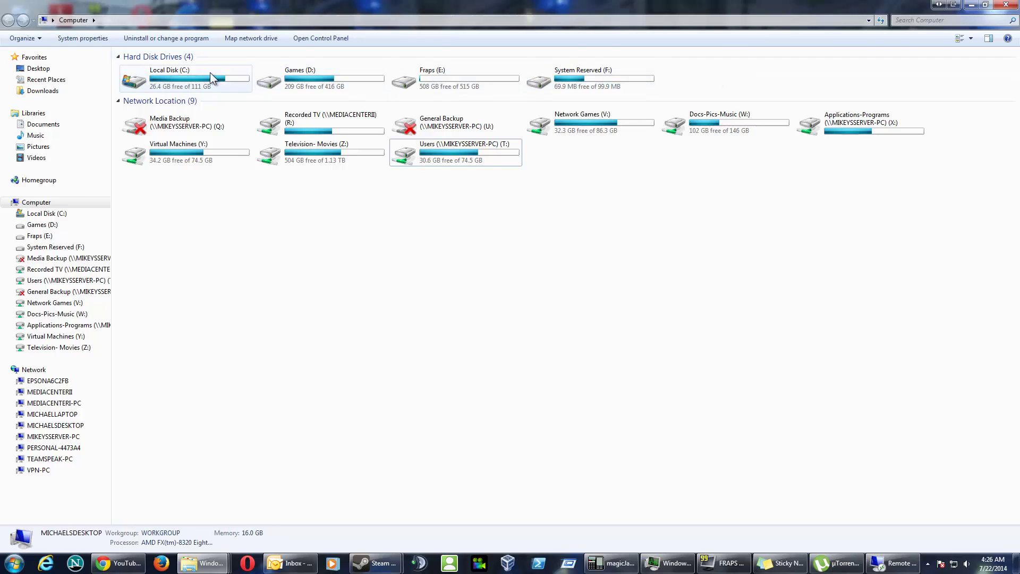
- Enable advanced sharing of the Games (D:) drive with share name D and open the share's permissions
right_click(297, 76)
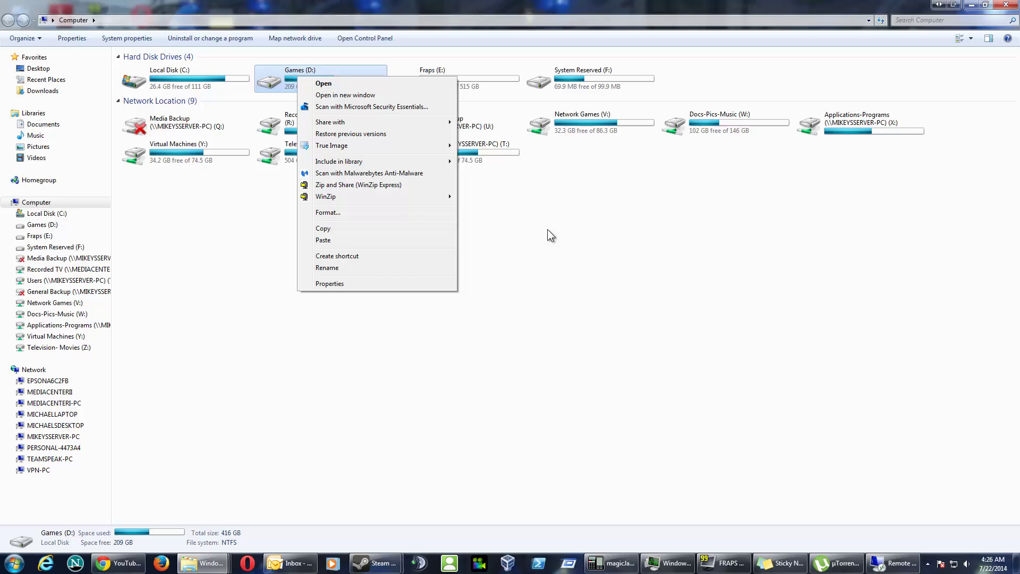
click(368, 285)
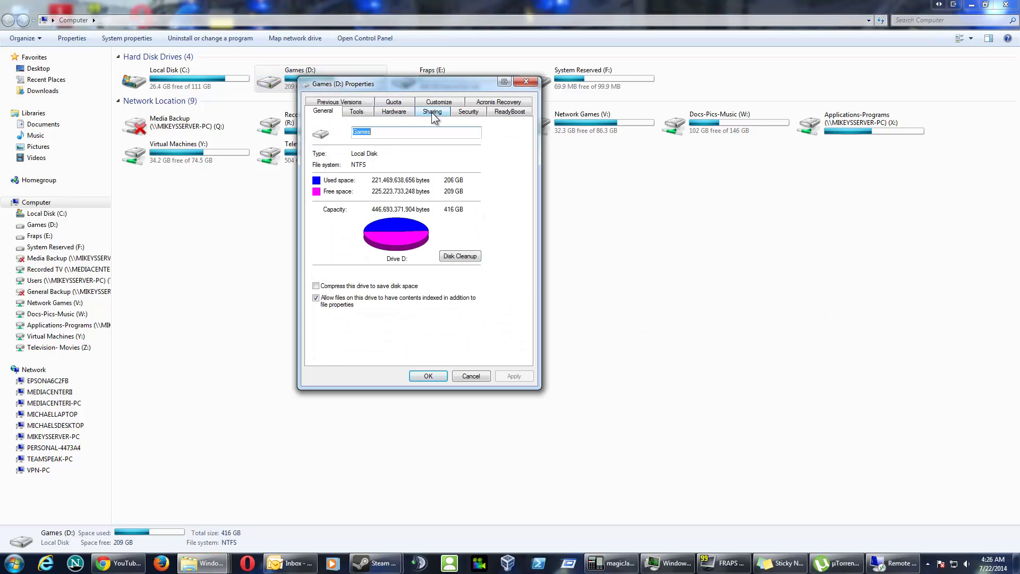
click(433, 111)
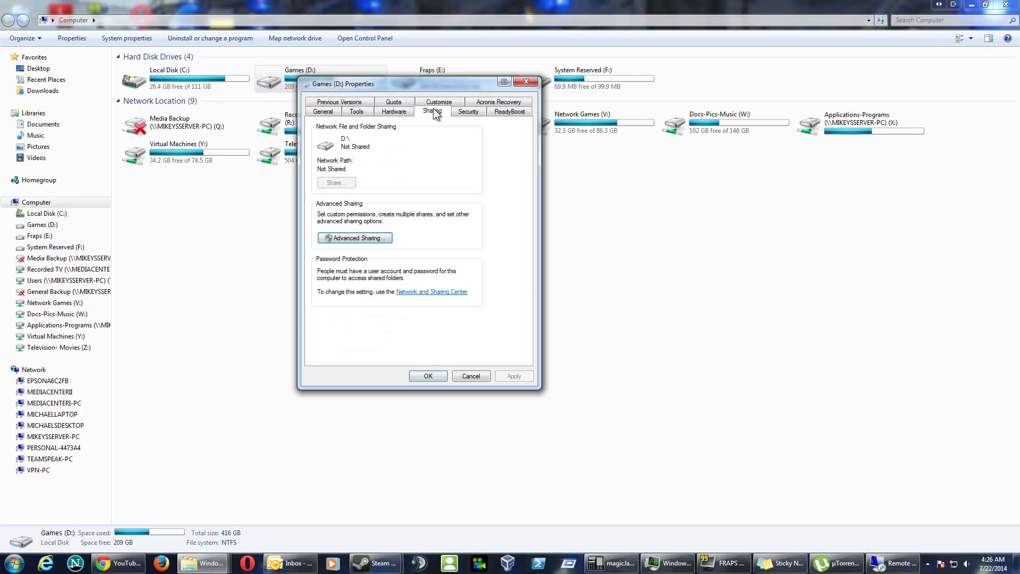
click(365, 242)
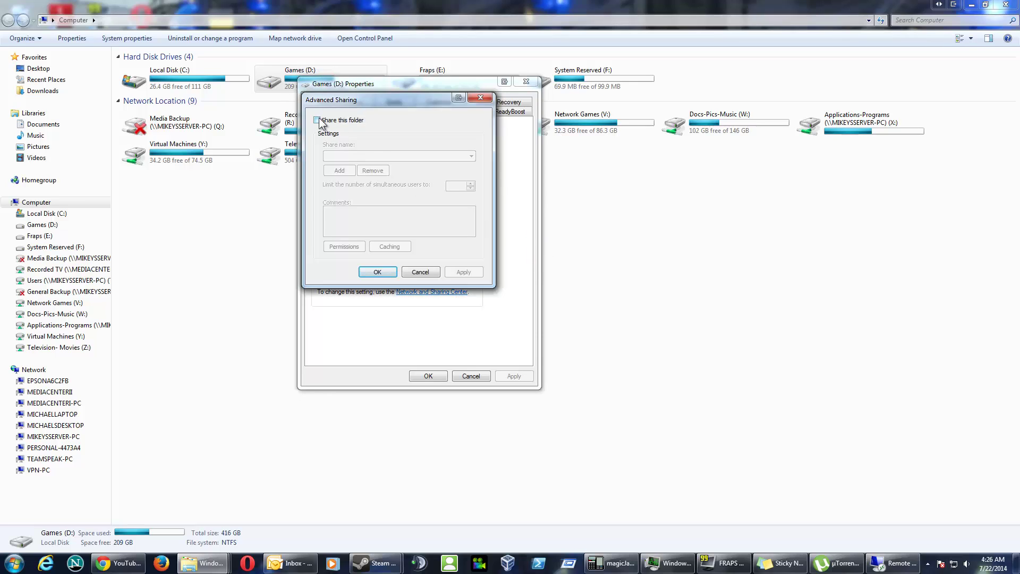
click(318, 121)
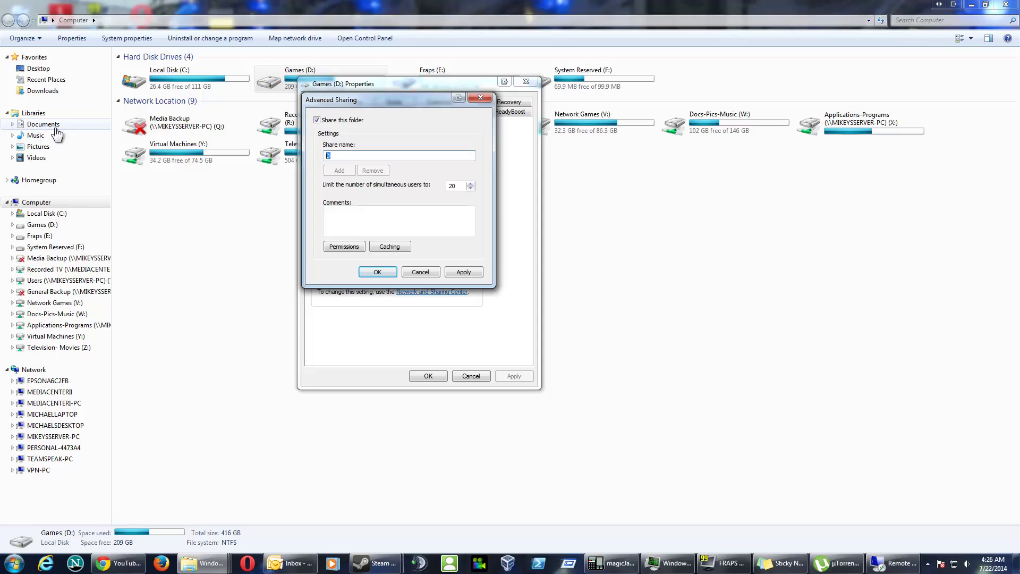
click(437, 224)
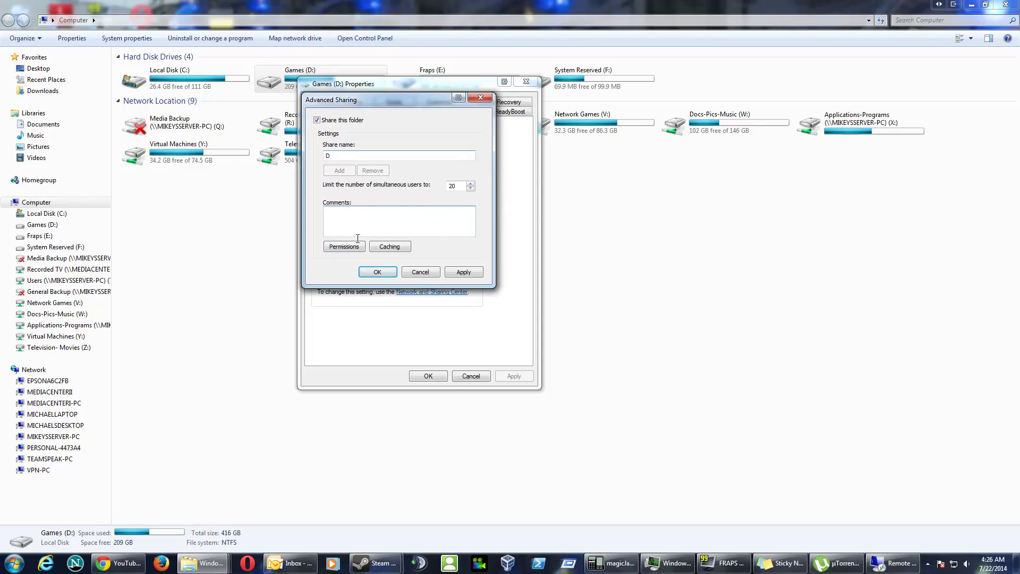
click(332, 247)
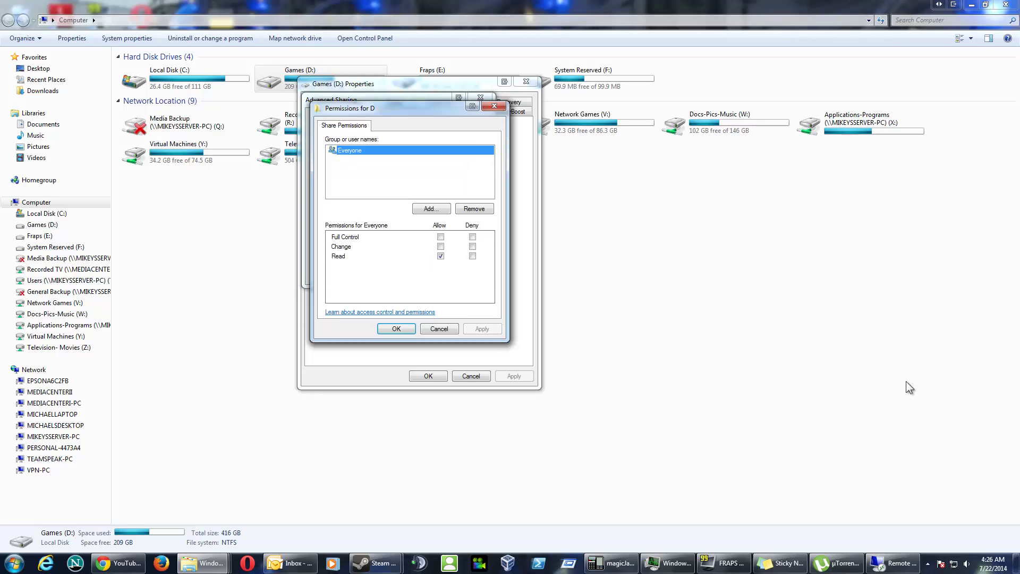
- Try the Full Control, Change and Read permissions for Everyone on the share and return to allowing only Read
click(441, 236)
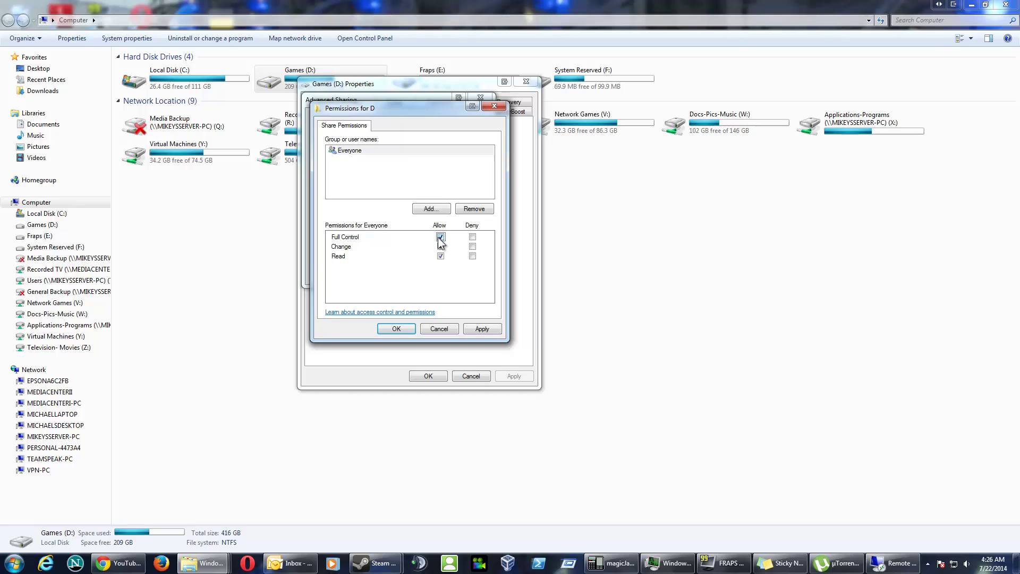
click(441, 255)
click(441, 246)
click(440, 237)
click(440, 238)
click(440, 247)
click(373, 151)
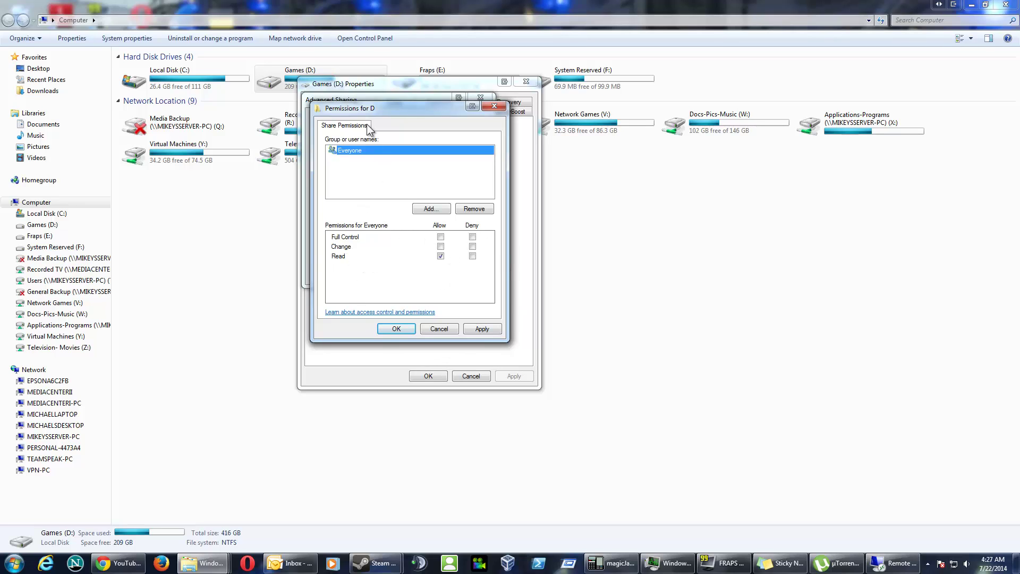
- View the user and group selection with its advanced search options for the share permissions, and cancel without adding anyone
click(430, 209)
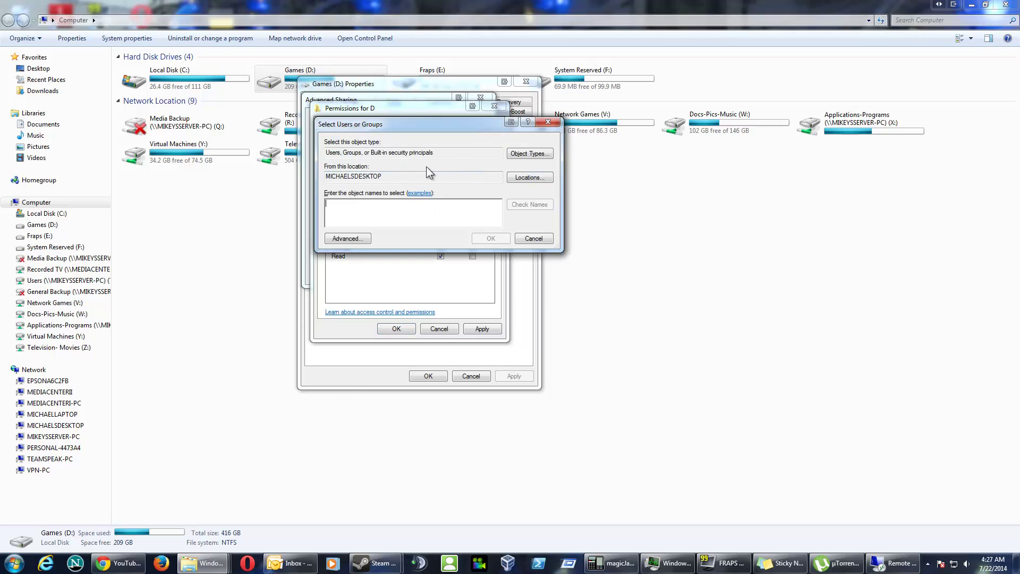
drag(436, 153, 295, 160)
click(377, 200)
click(349, 240)
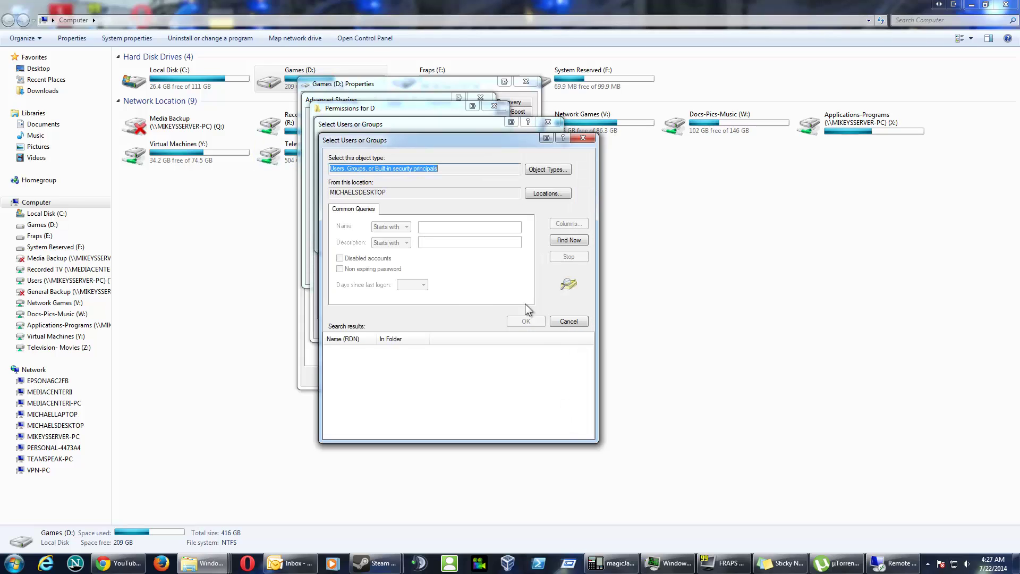
click(583, 137)
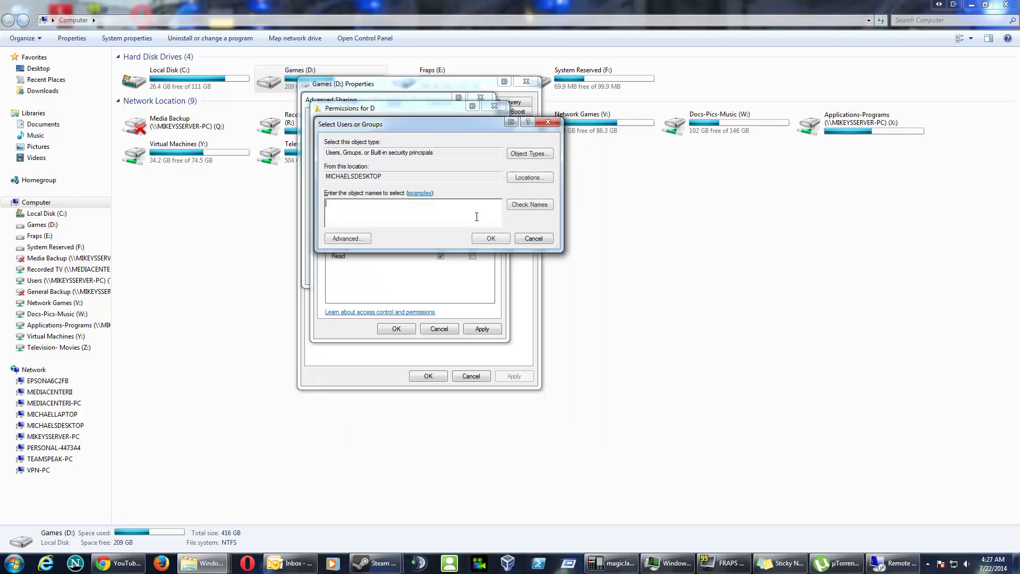
click(533, 239)
- Reopen the user and group selection for the share permissions and check which search locations are available
click(421, 210)
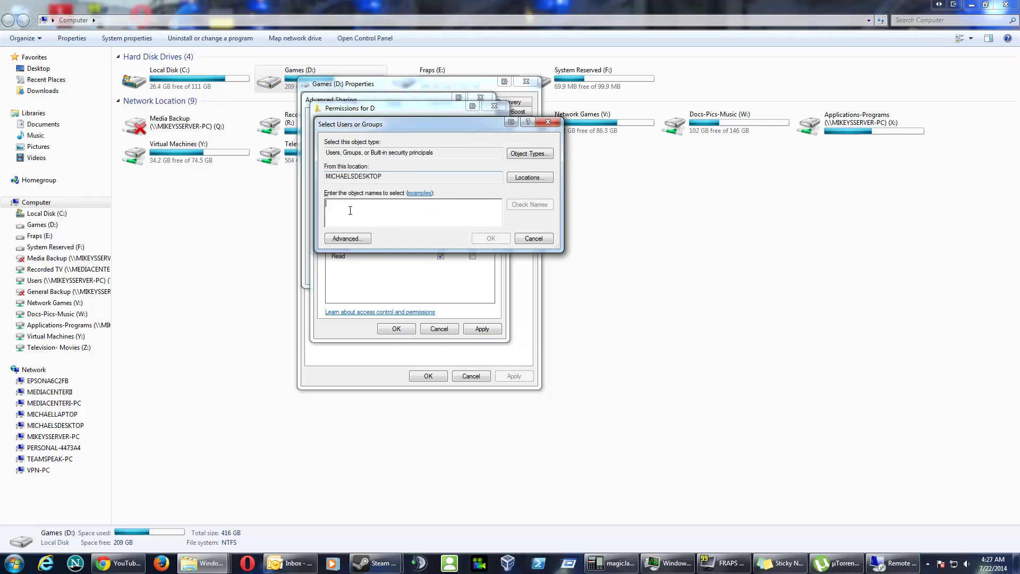
click(528, 178)
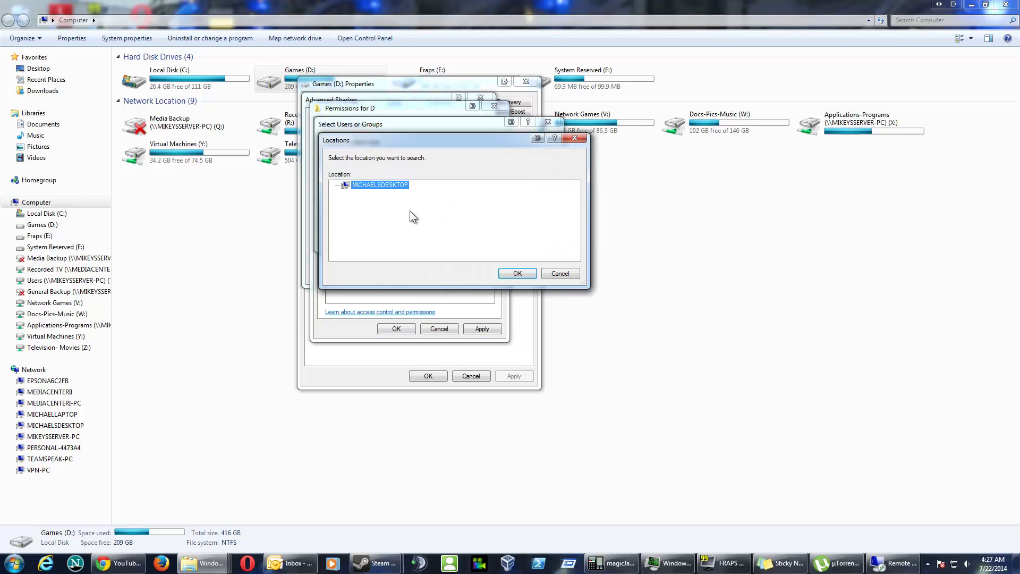
click(559, 274)
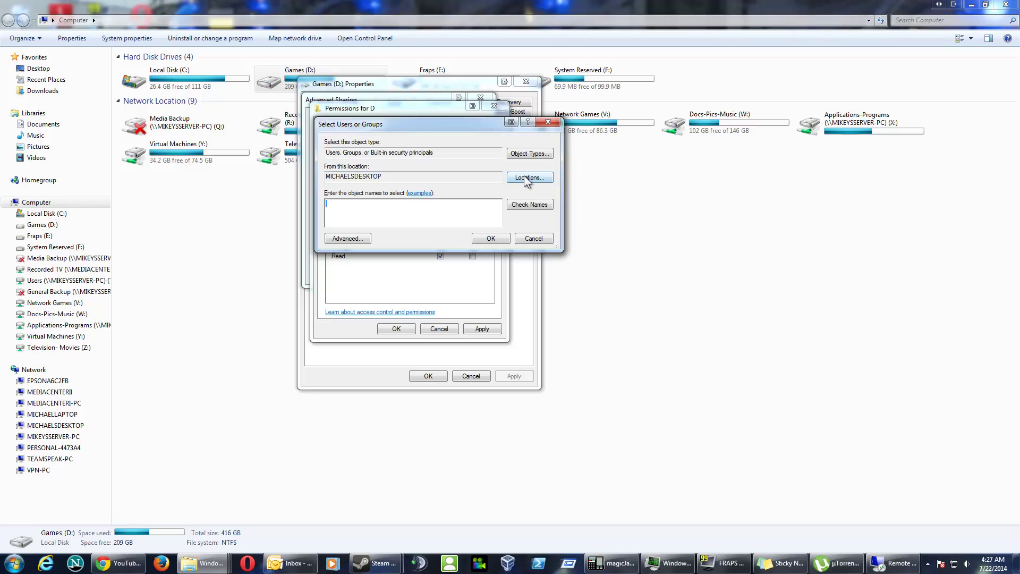
- Cancel the user selection, share permissions and advanced sharing settings, and close the Games (D:) properties without sharing the drive
double_click(412, 178)
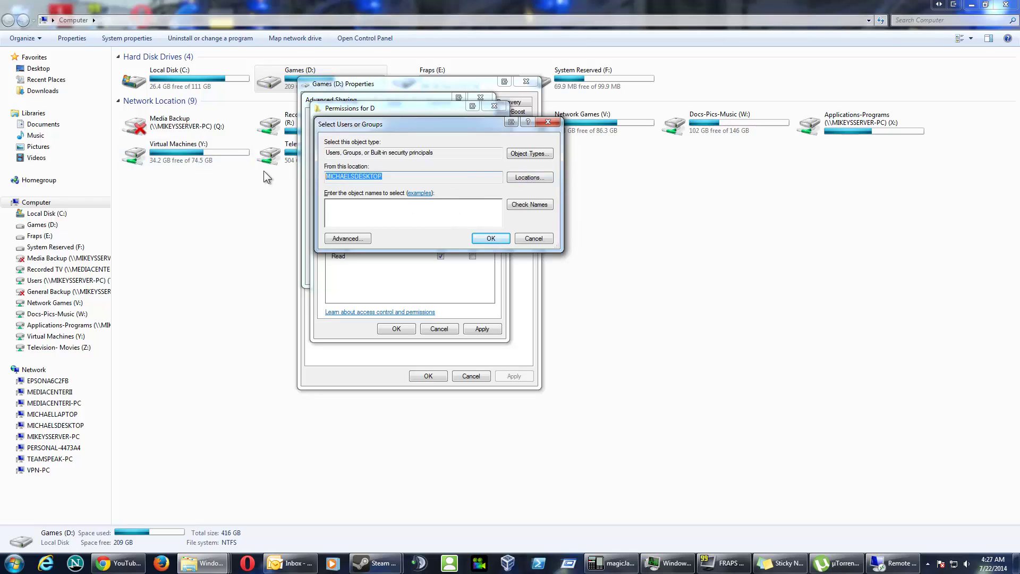
click(546, 241)
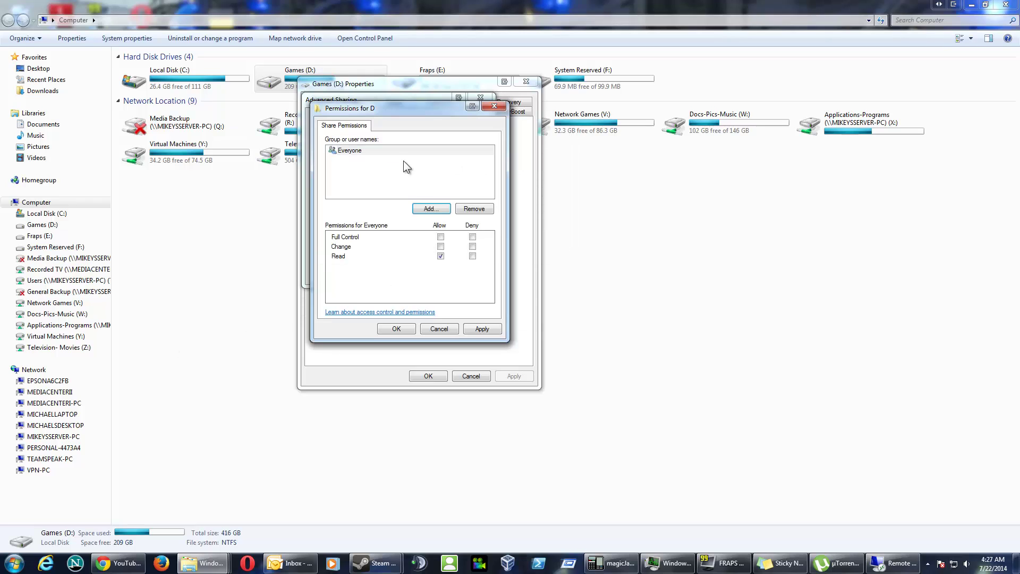
click(372, 273)
click(435, 331)
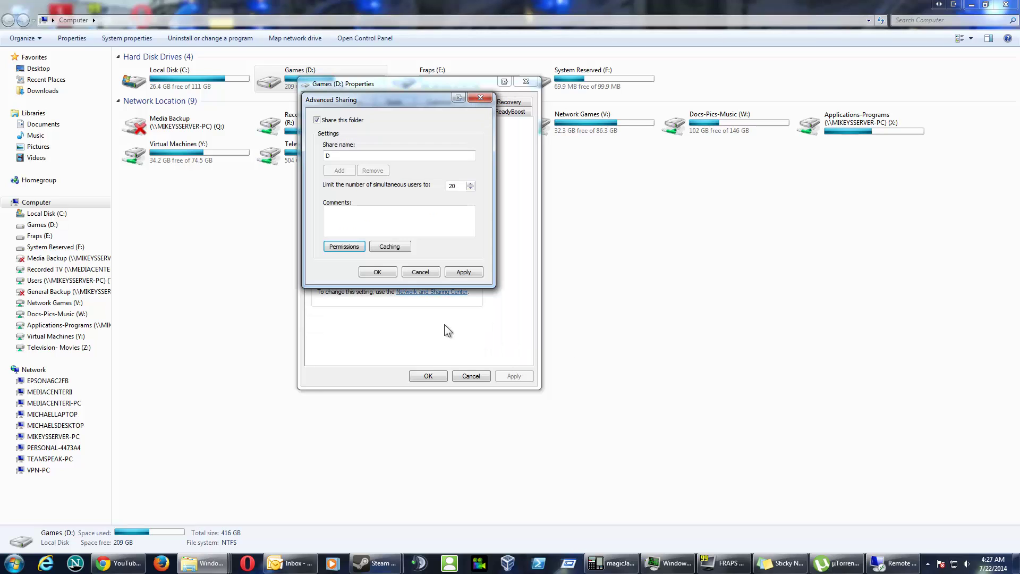
click(418, 271)
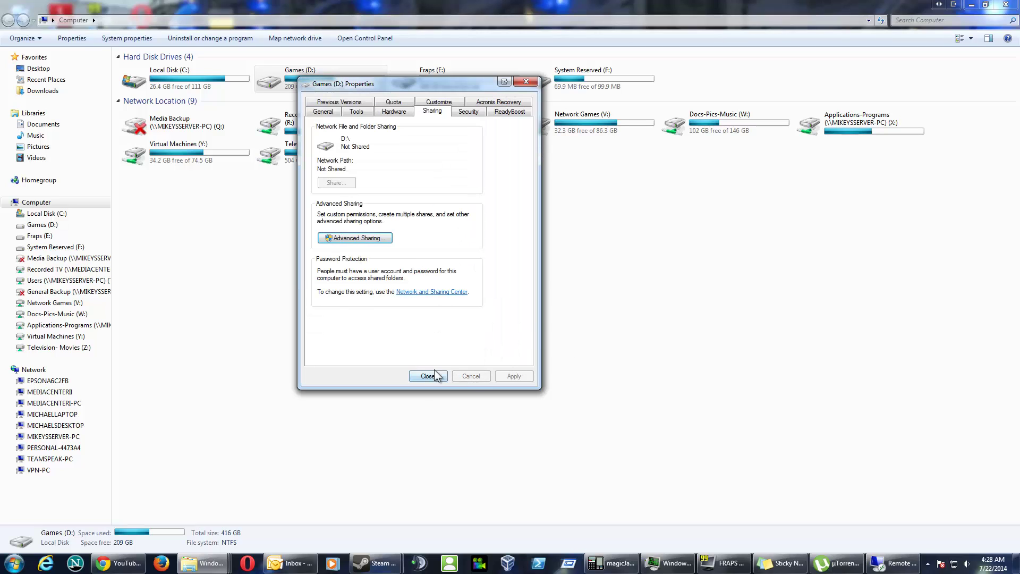
click(526, 81)
- Browse this desktop computer's shared Users folders as a possible network drive target, and cancel without mapping anything
click(295, 38)
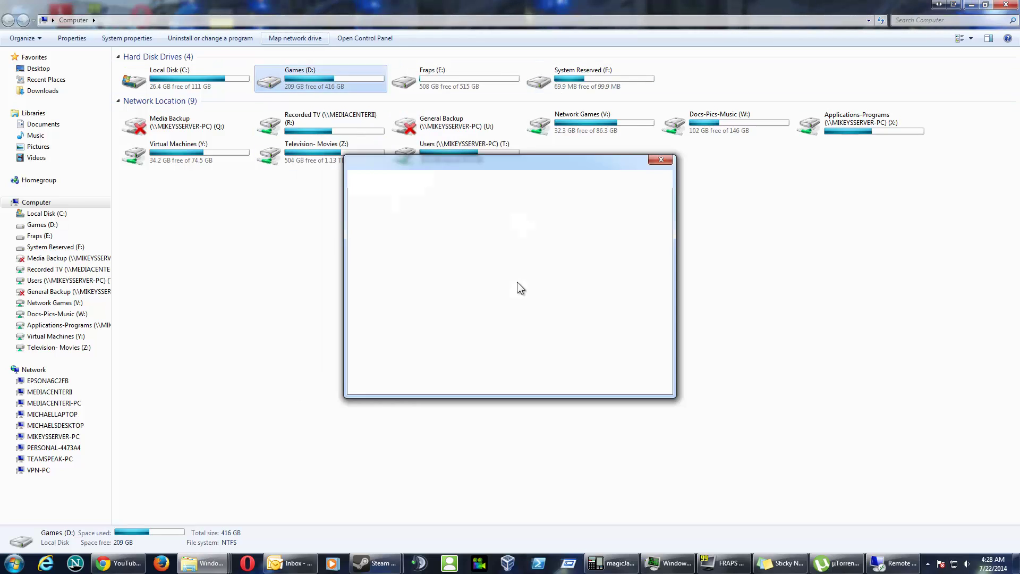
click(606, 262)
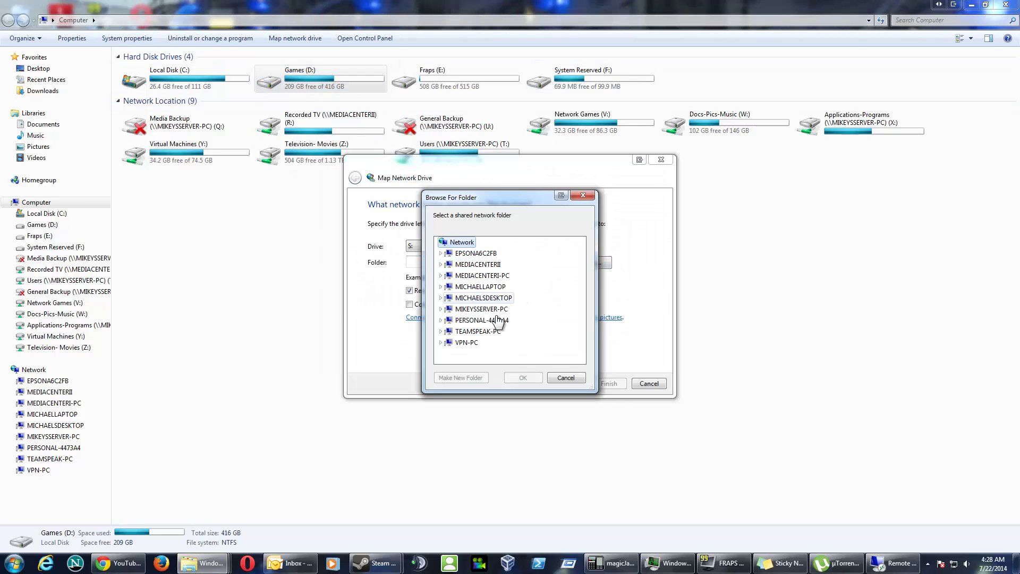
click(440, 297)
click(446, 308)
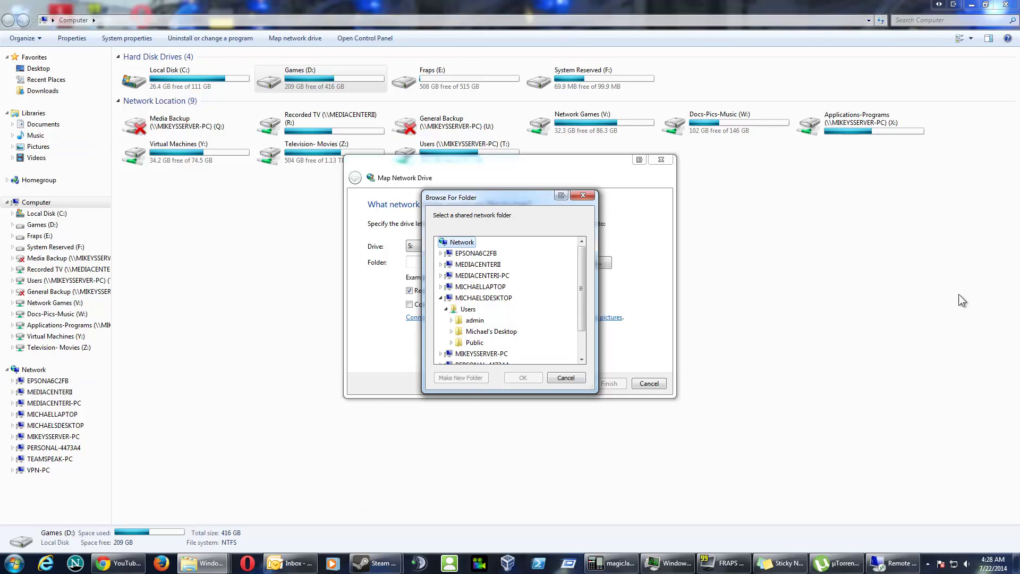
drag(583, 305, 585, 332)
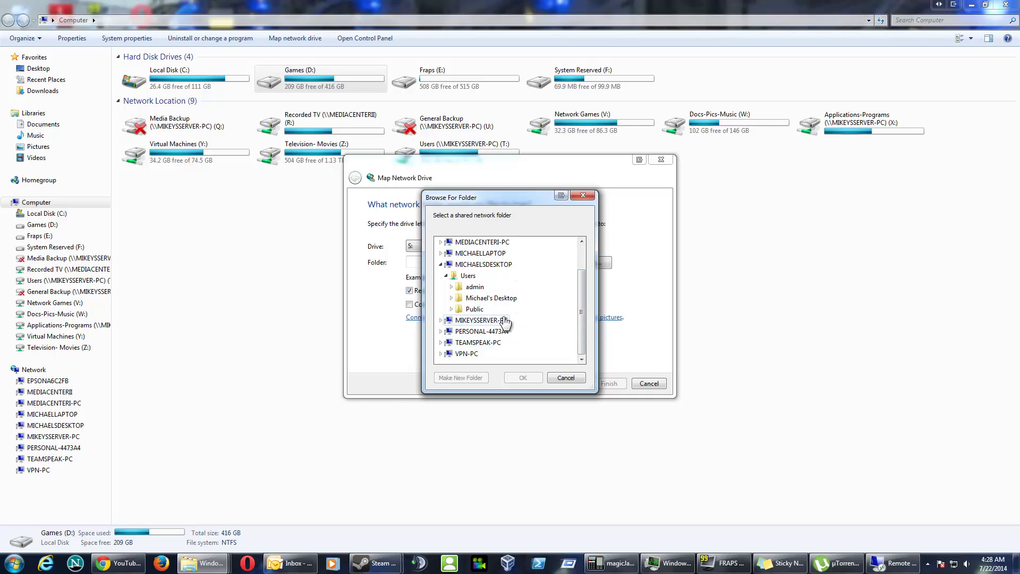
click(491, 297)
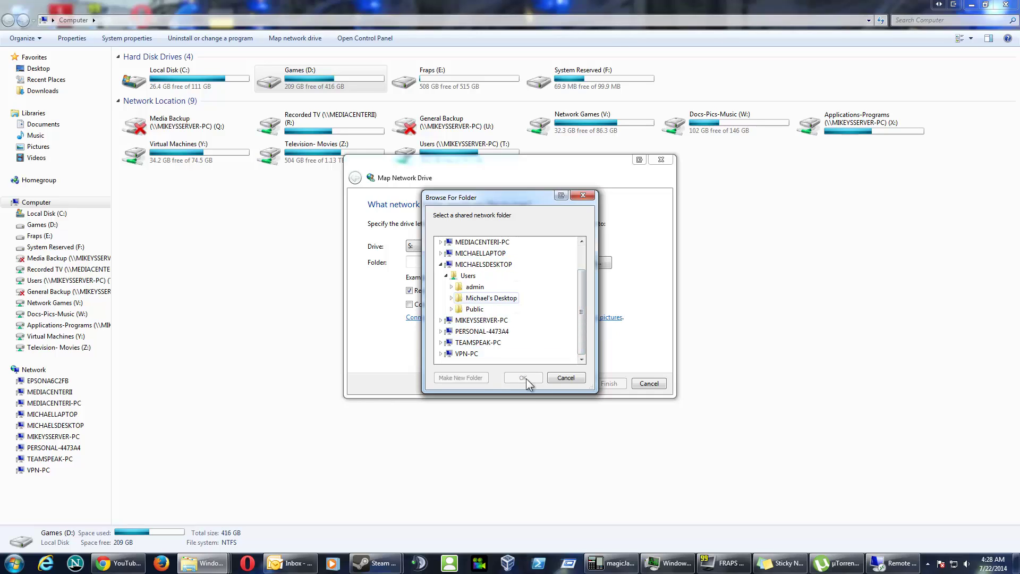
click(572, 379)
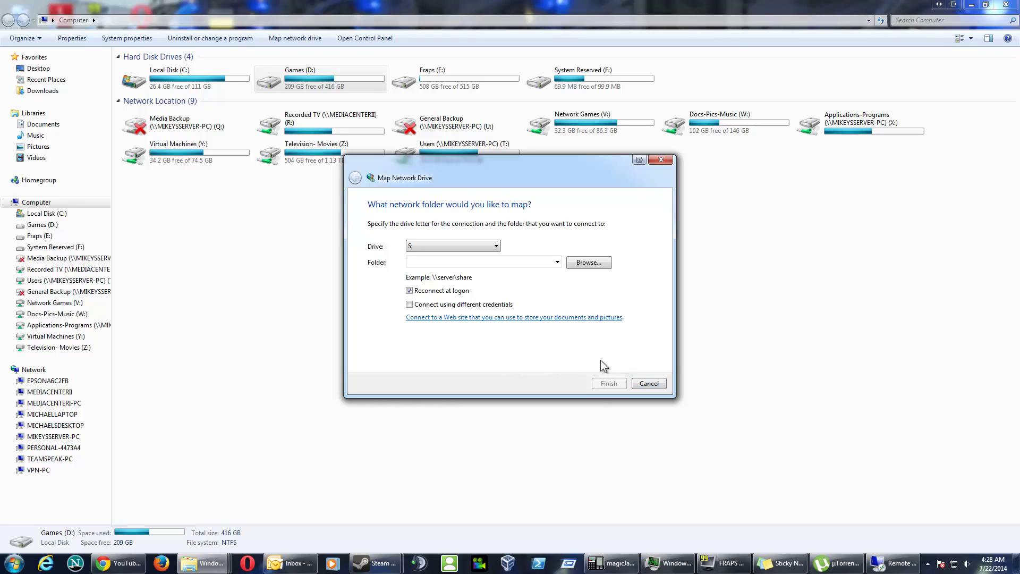
click(649, 384)
click(495, 307)
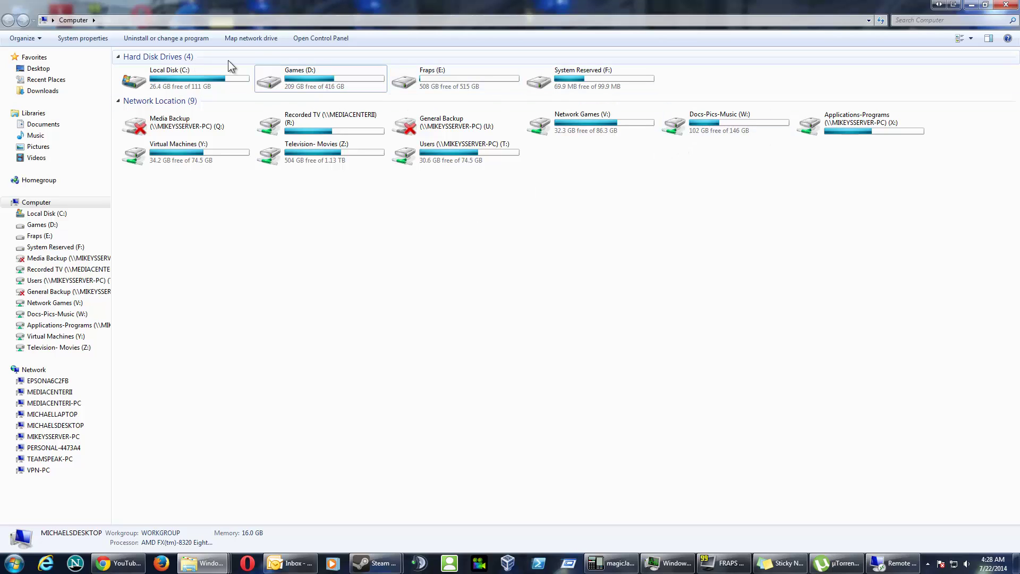
- Disconnect the mapped network drive Users (T:) and accept disconnecting despite open files
click(295, 150)
click(433, 155)
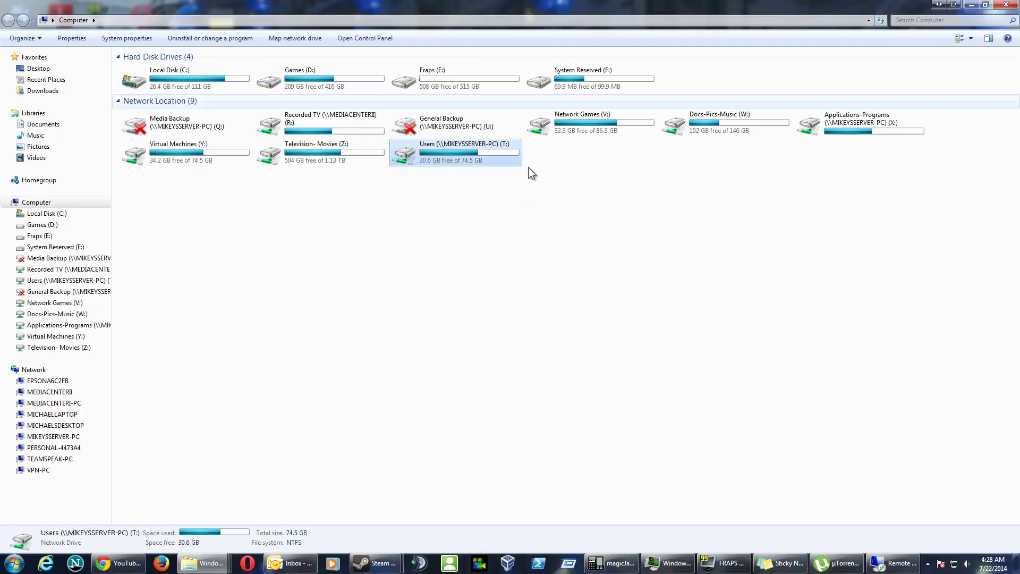
right_click(443, 159)
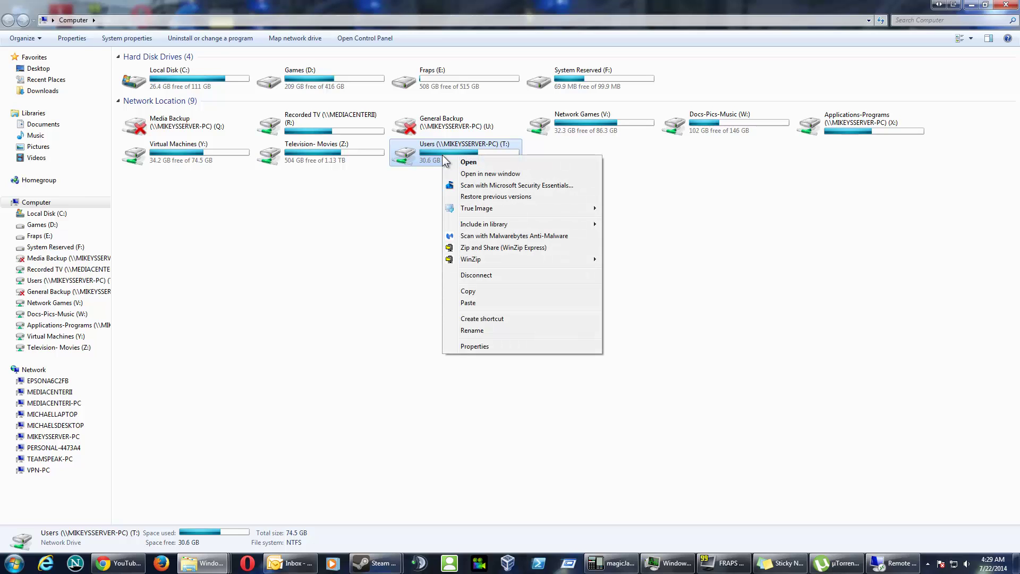
click(478, 275)
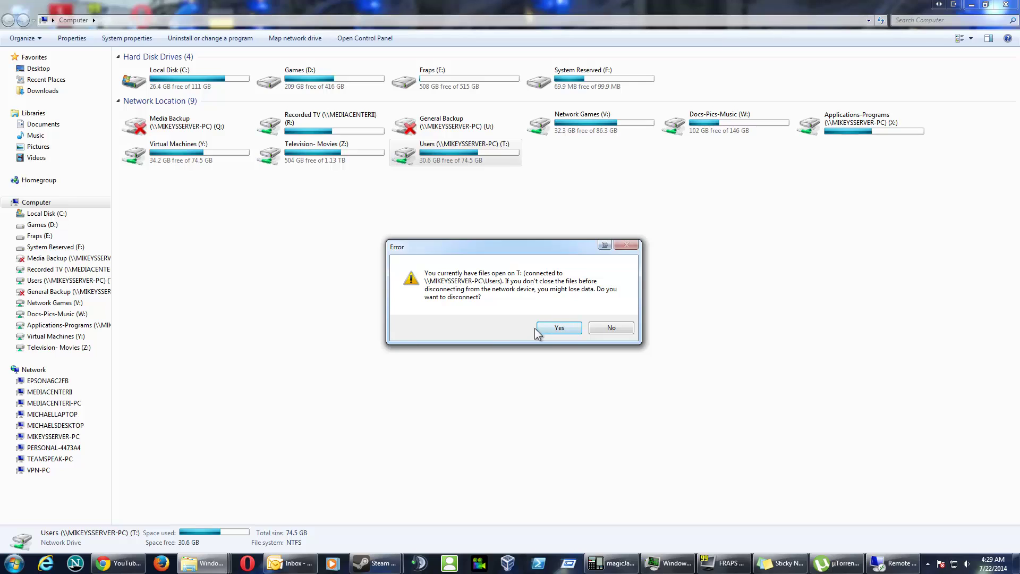
click(559, 327)
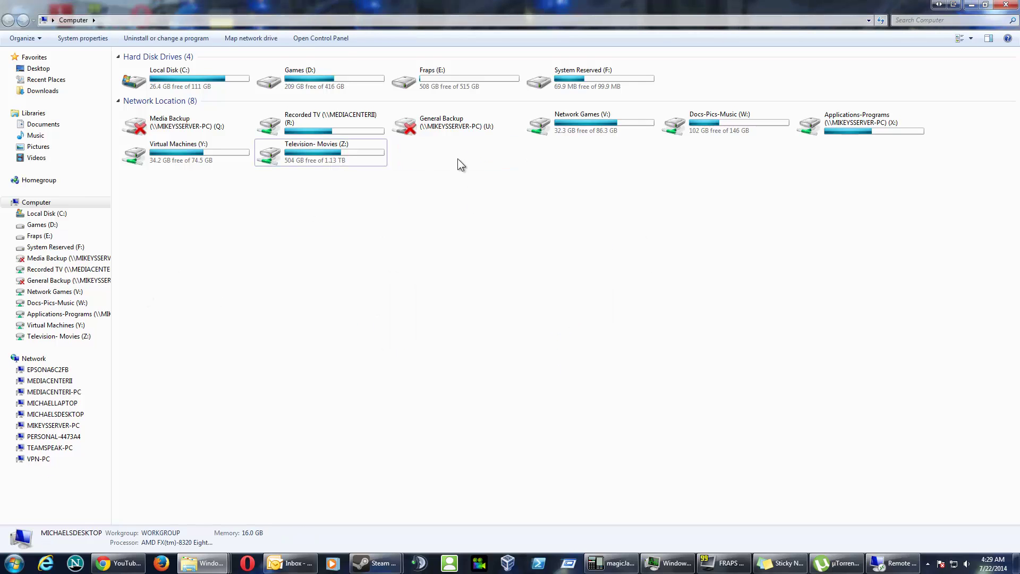
drag(869, 215, 242, 42)
click(657, 266)
drag(736, 164, 144, 64)
click(648, 359)
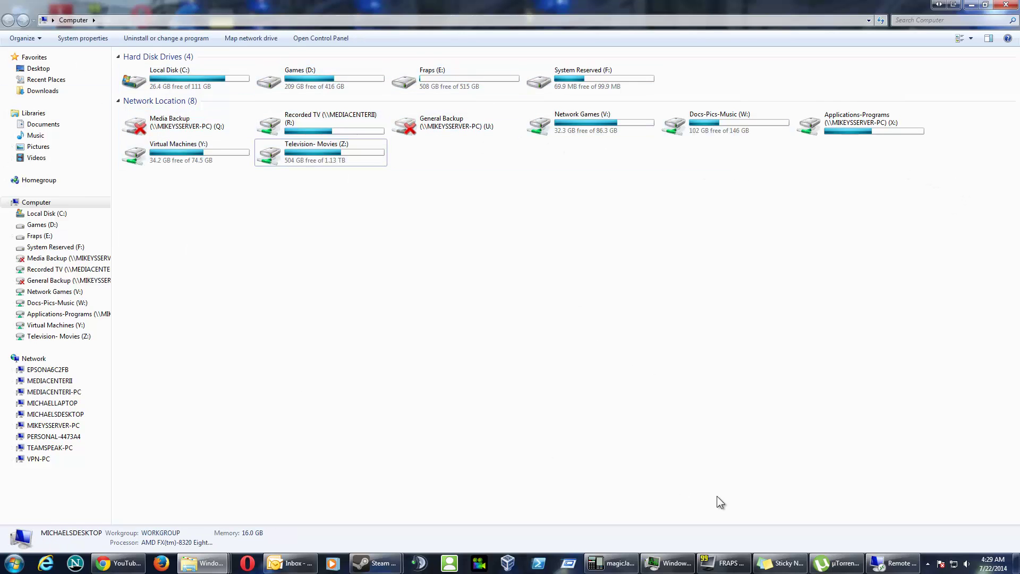